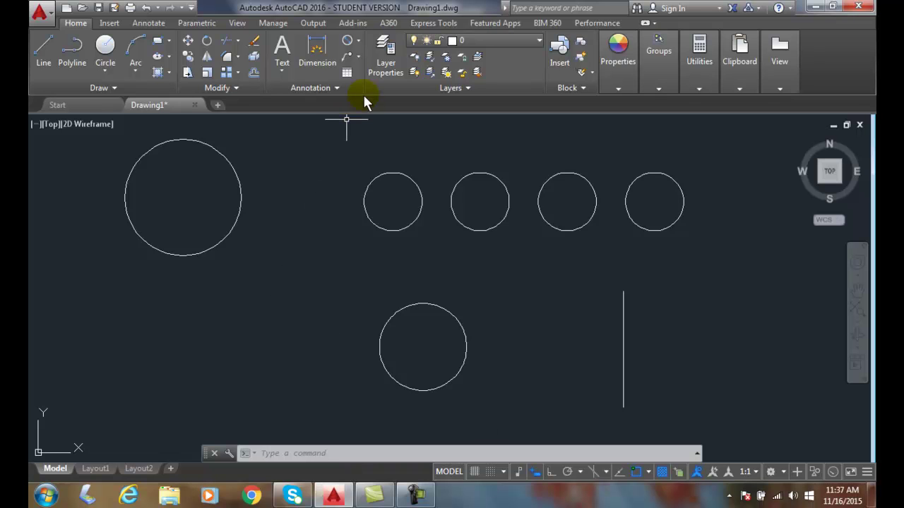
Step: Expand the Home tab's Dimension list, then switch the ribbon to the Annotate tools
click(357, 40)
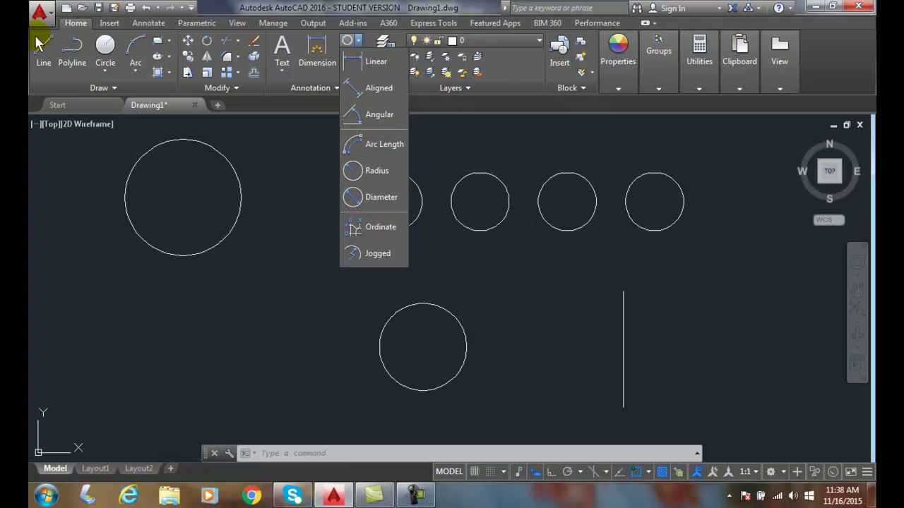
click(150, 23)
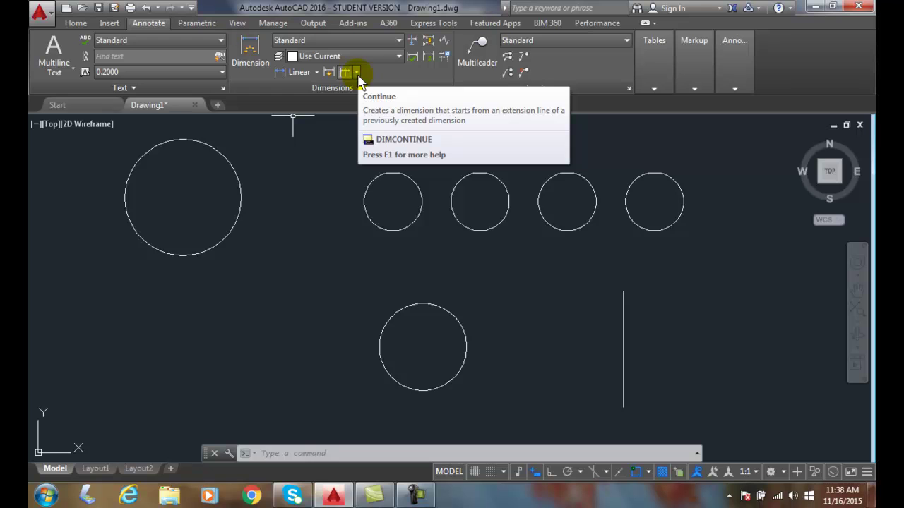
Step: Add a Ø2.0000 diameter dimension to the large upper-left circle, text at its lower left
click(316, 72)
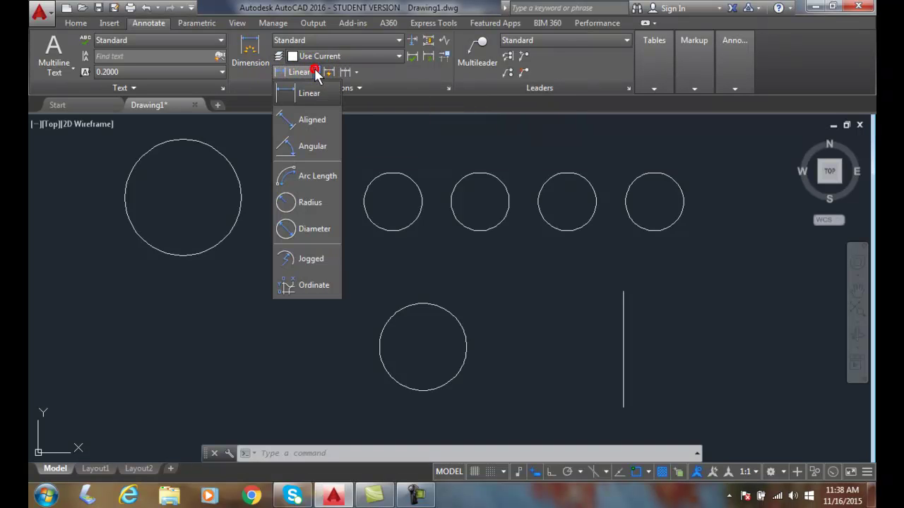
click(301, 230)
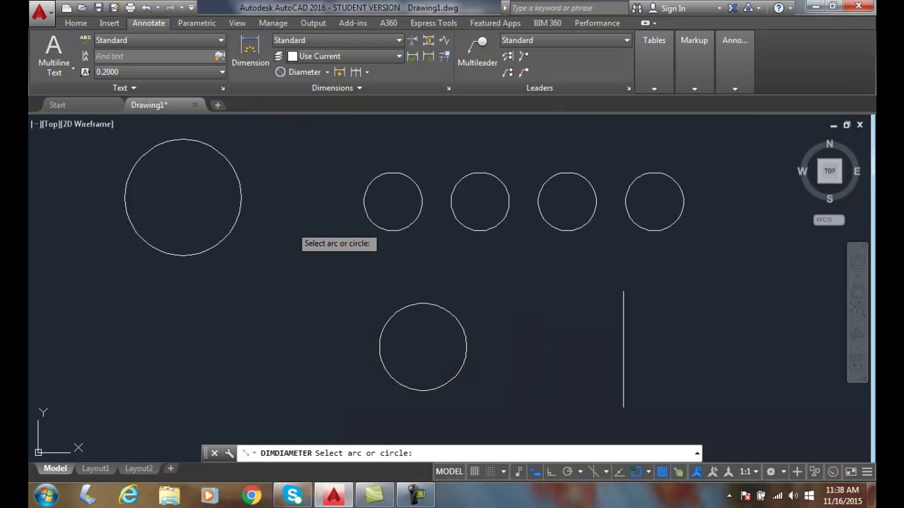
click(239, 190)
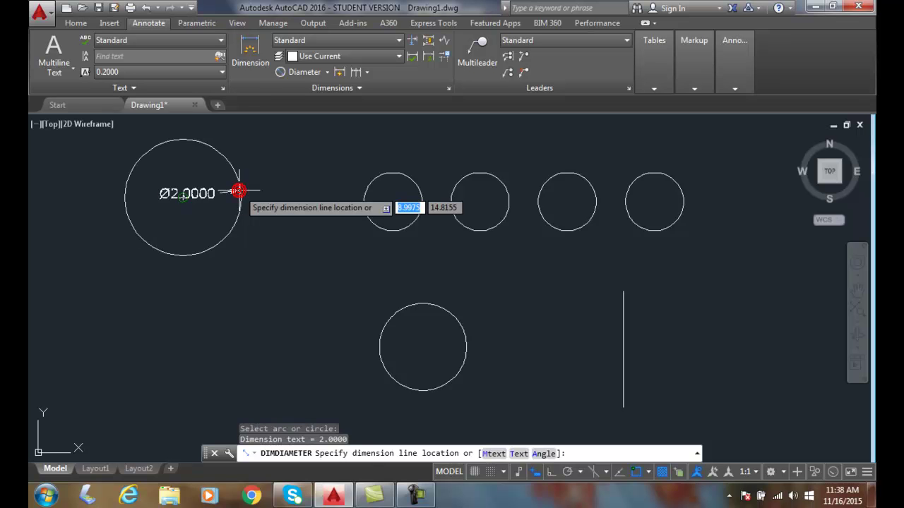
click(122, 305)
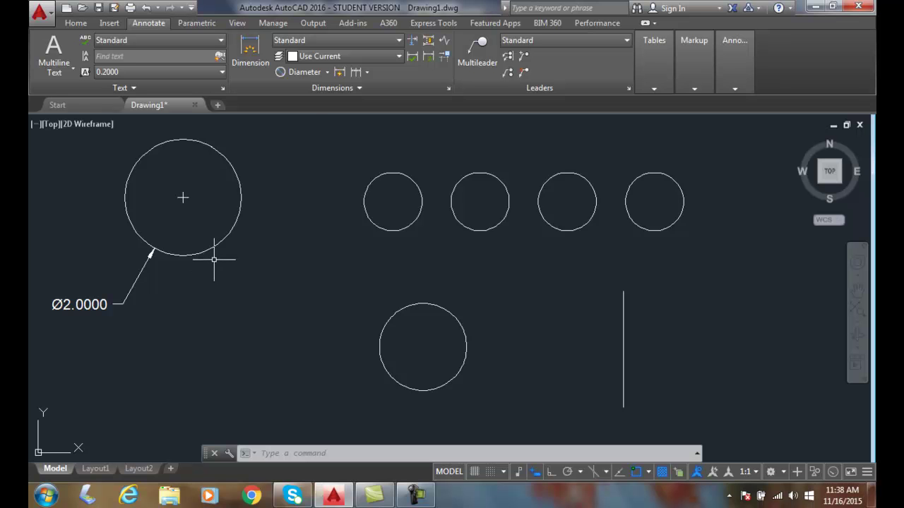
Step: Start a 1.0000 diameter dimension on the first small circle and open its text for editing
click(328, 72)
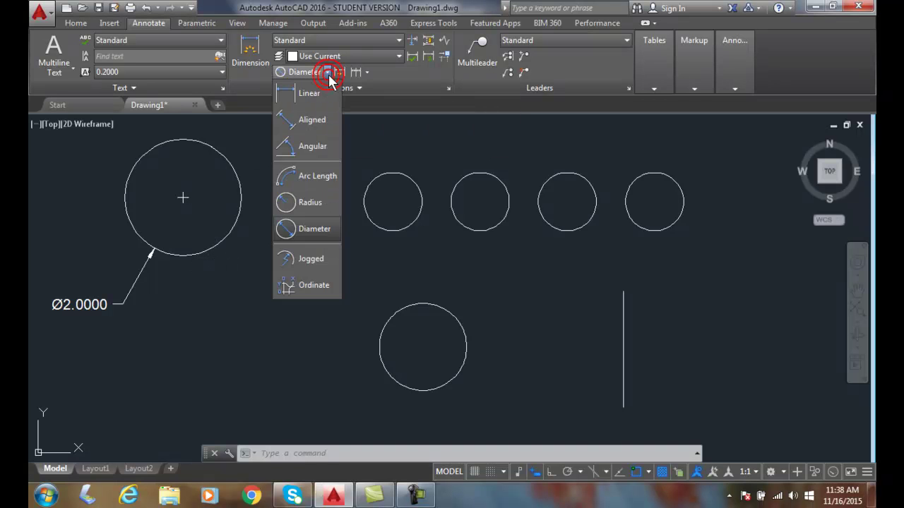
click(321, 230)
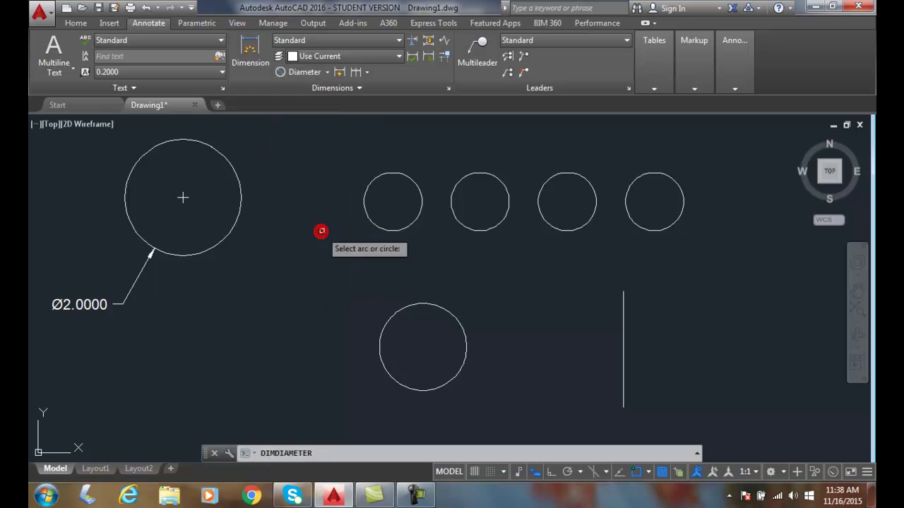
click(366, 214)
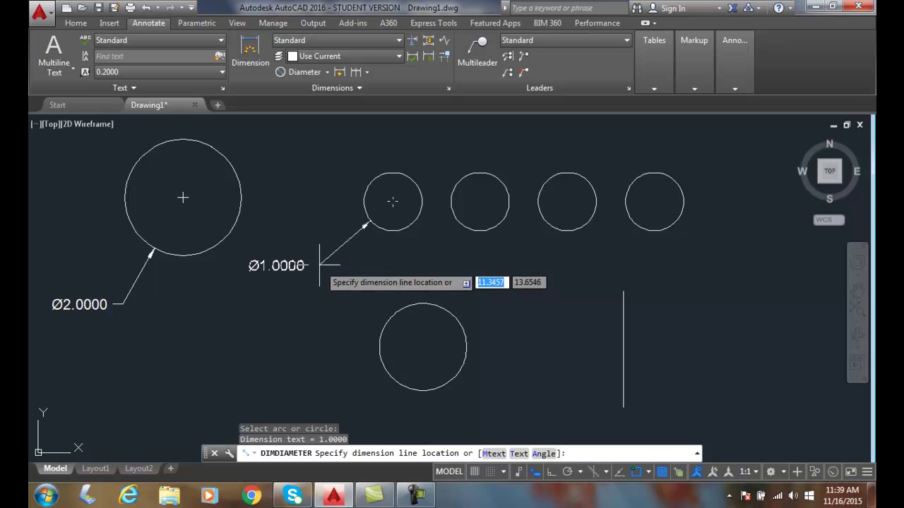
click(493, 453)
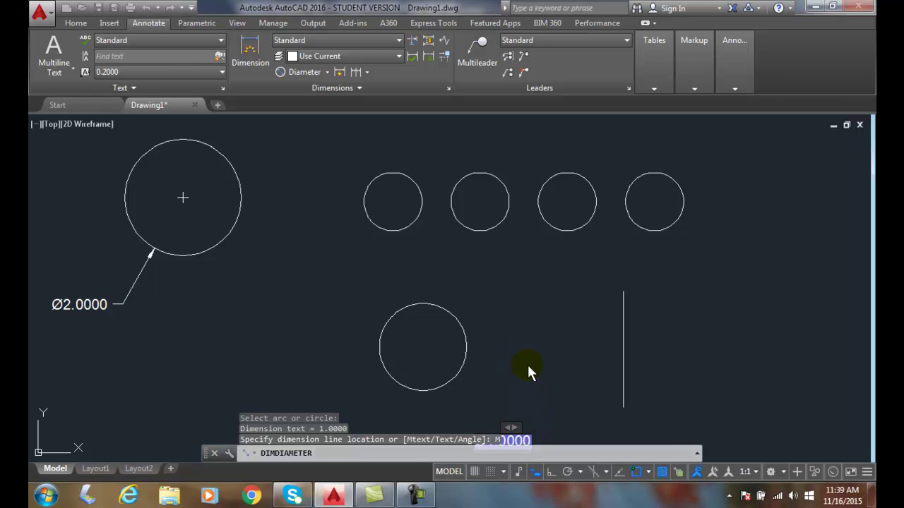
Step: Prefix the dimension text with 4X and place the 4X Ø1.0000 label above the small circles
scroll(526, 368, up, 4)
scroll(526, 367, down, 2)
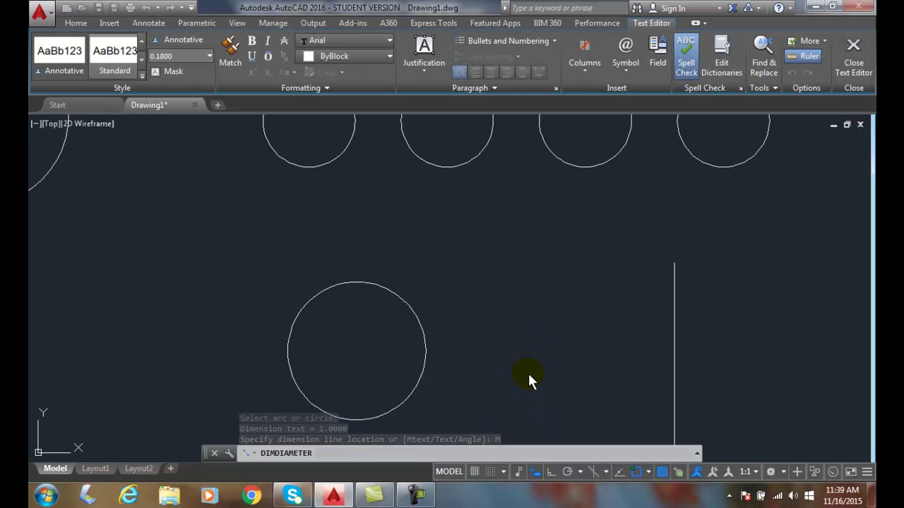
scroll(528, 376, down, 4)
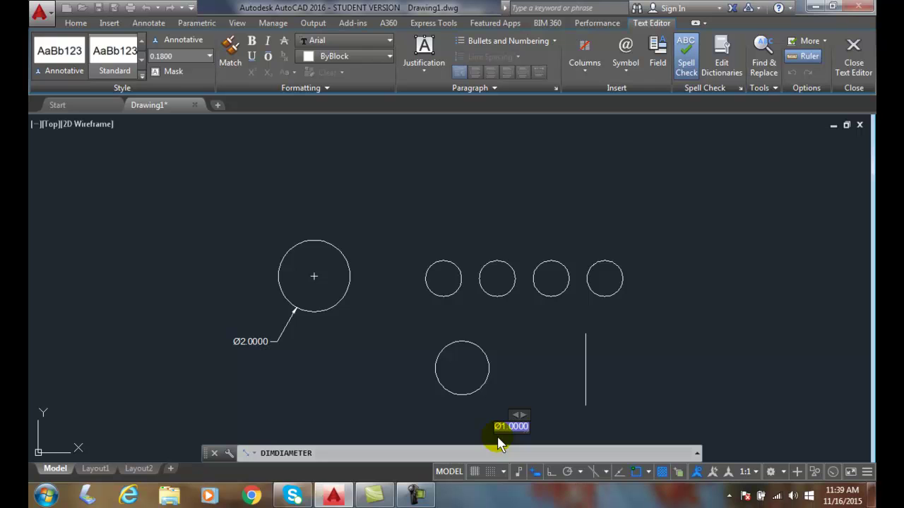
text(4X)
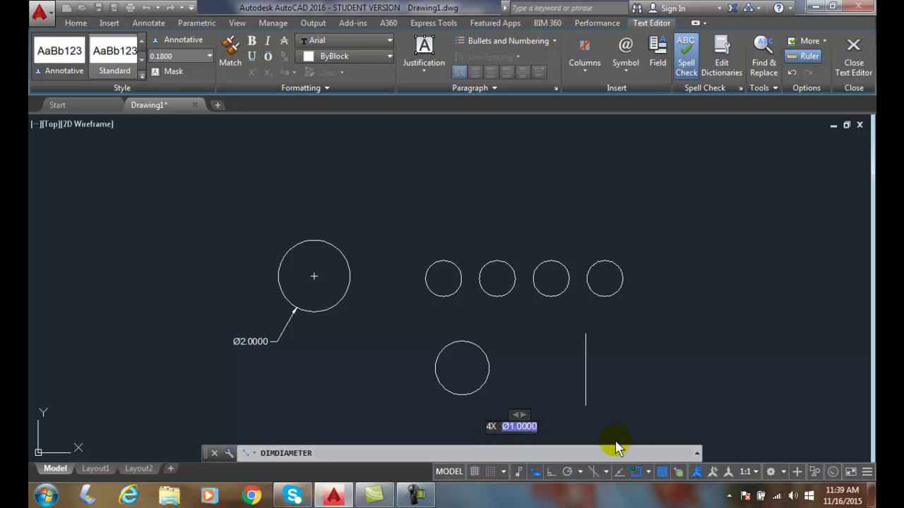
click(637, 421)
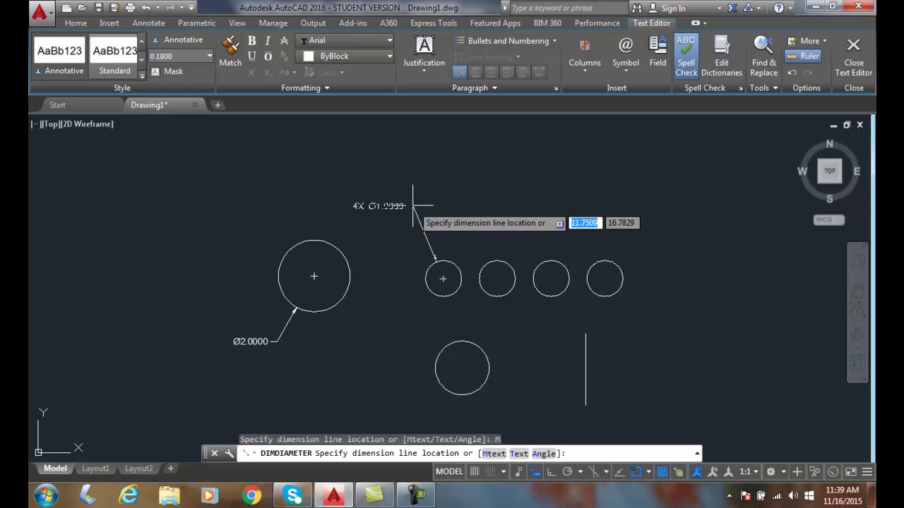
click(410, 203)
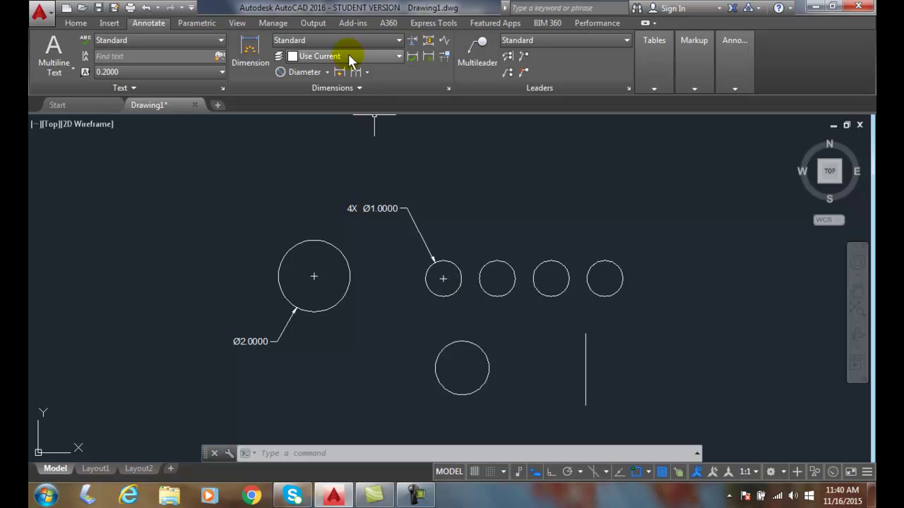
Step: Add center marks to the second, third and fourth small circles and the lower circle
click(360, 89)
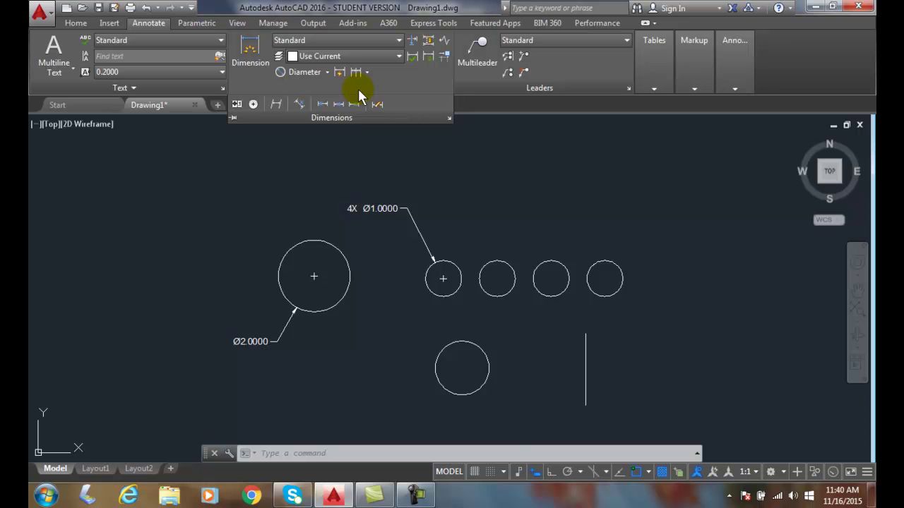
click(253, 105)
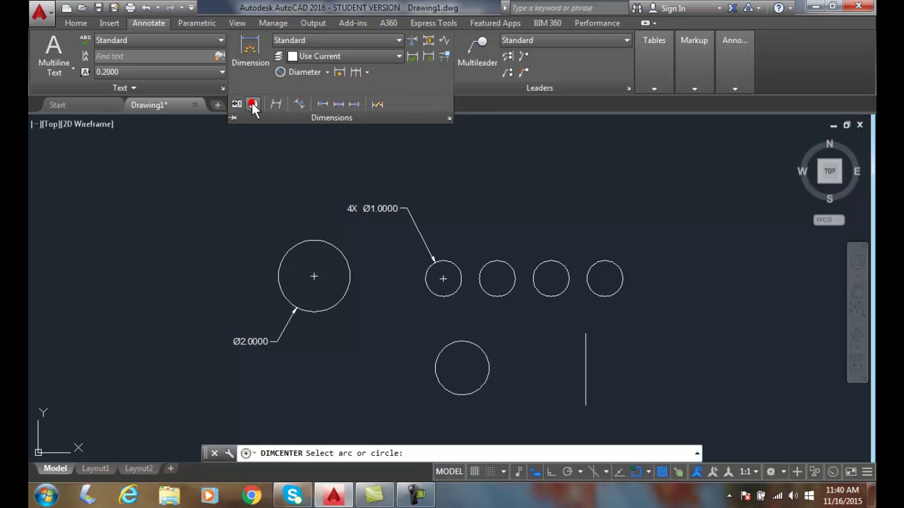
click(501, 261)
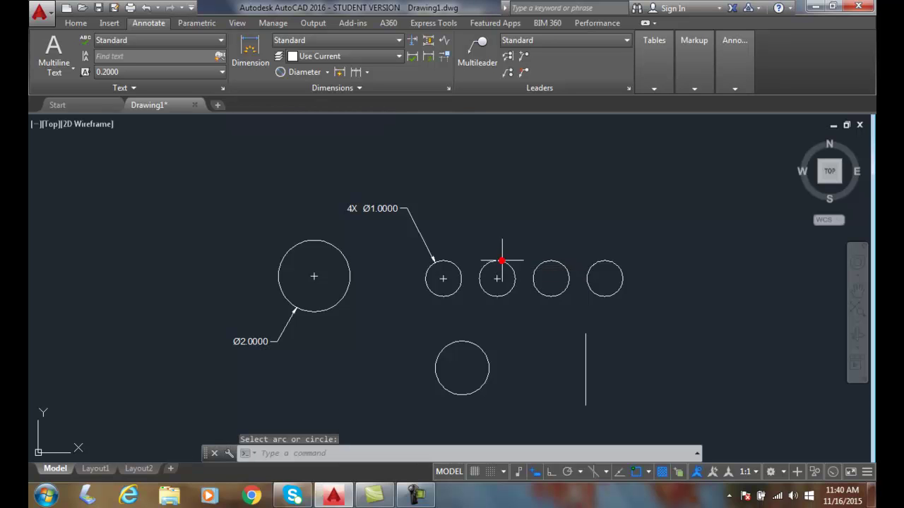
click(356, 87)
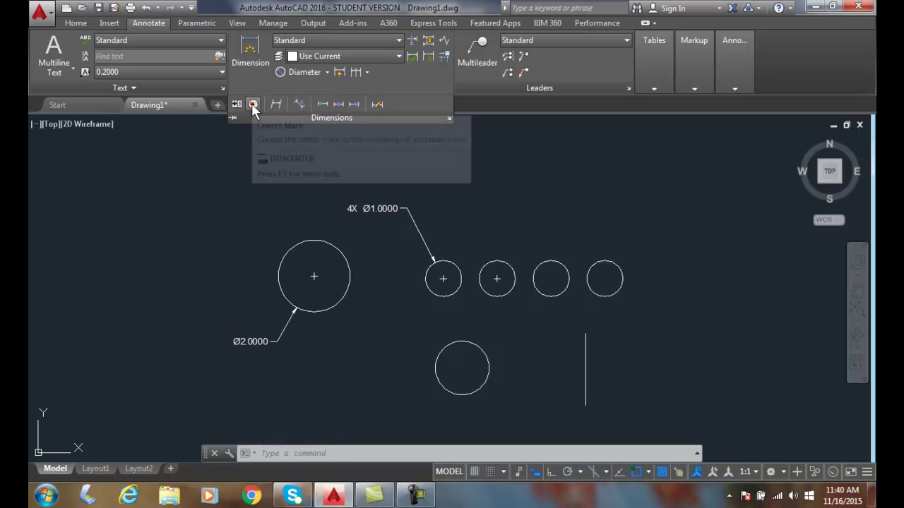
click(253, 105)
click(549, 260)
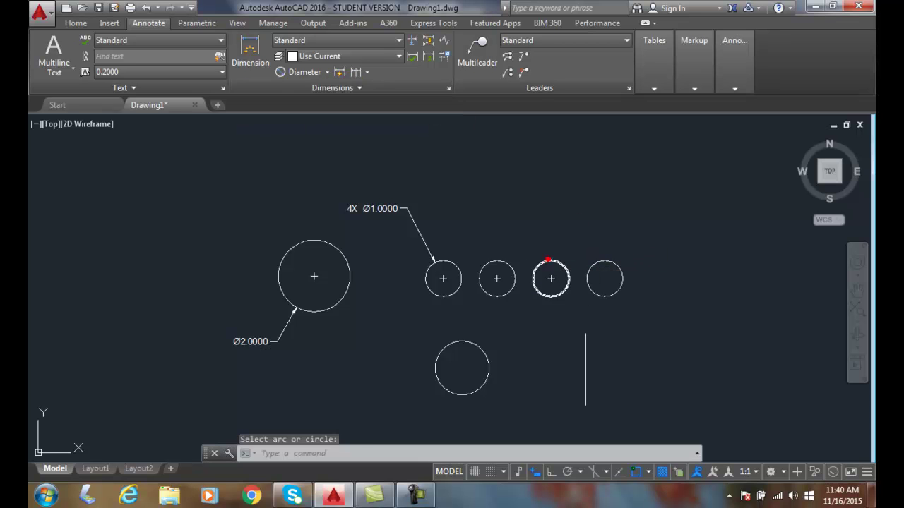
key(Return)
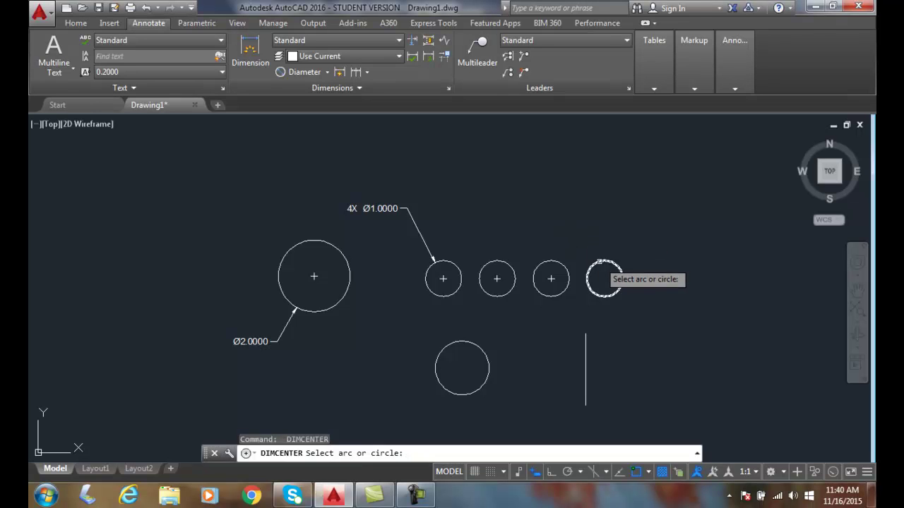
click(600, 260)
key(Return)
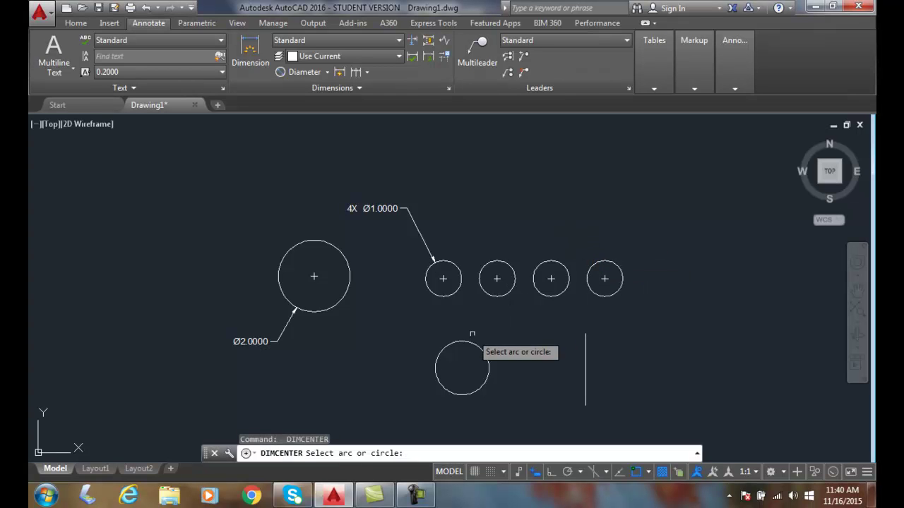
click(463, 342)
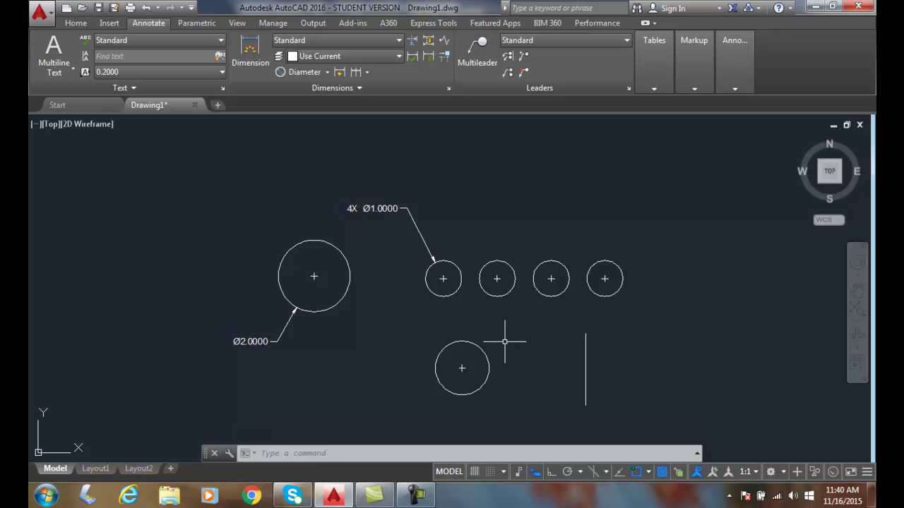
click(449, 87)
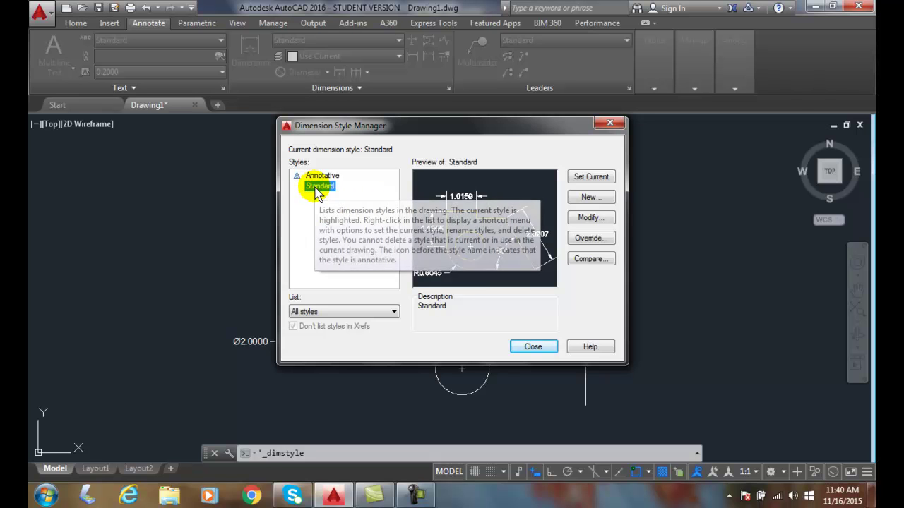
click(587, 220)
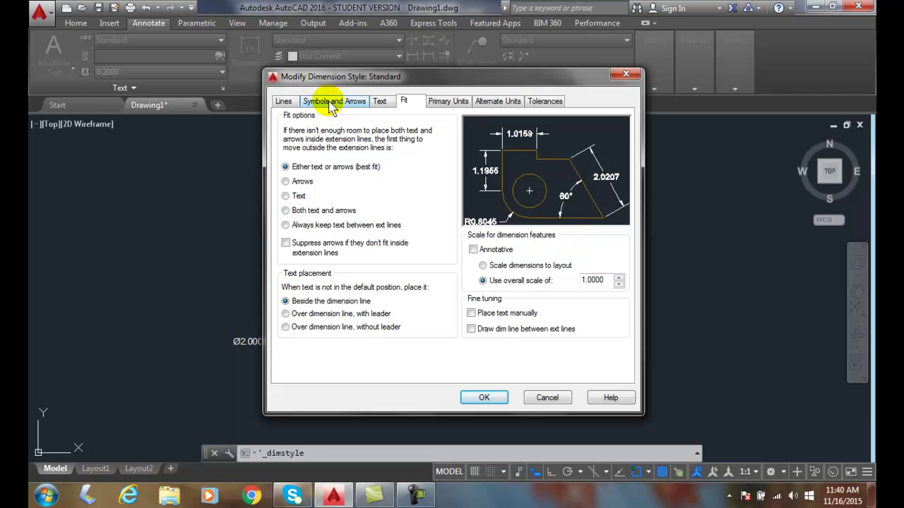
click(280, 101)
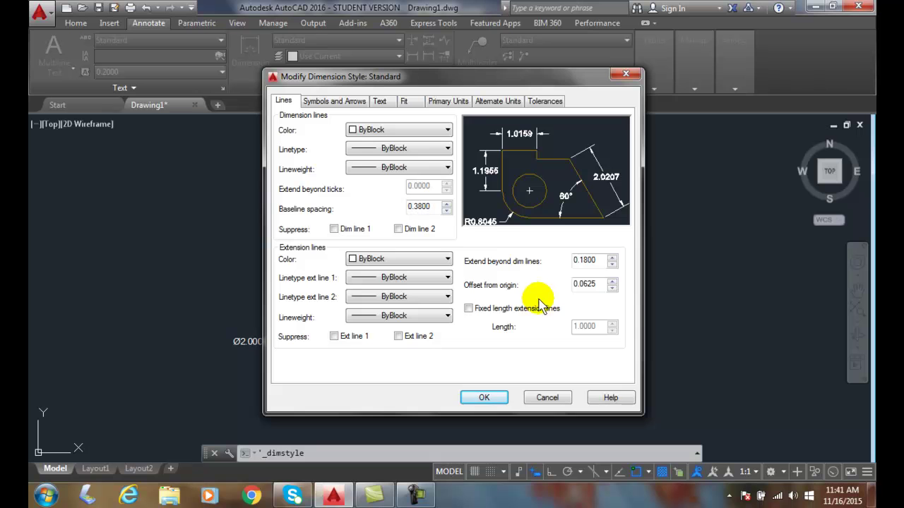
click(485, 397)
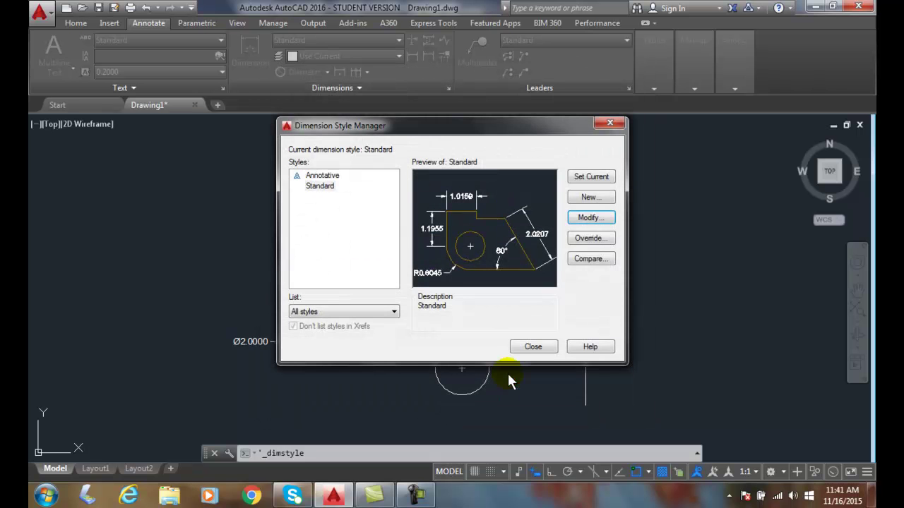
click(533, 346)
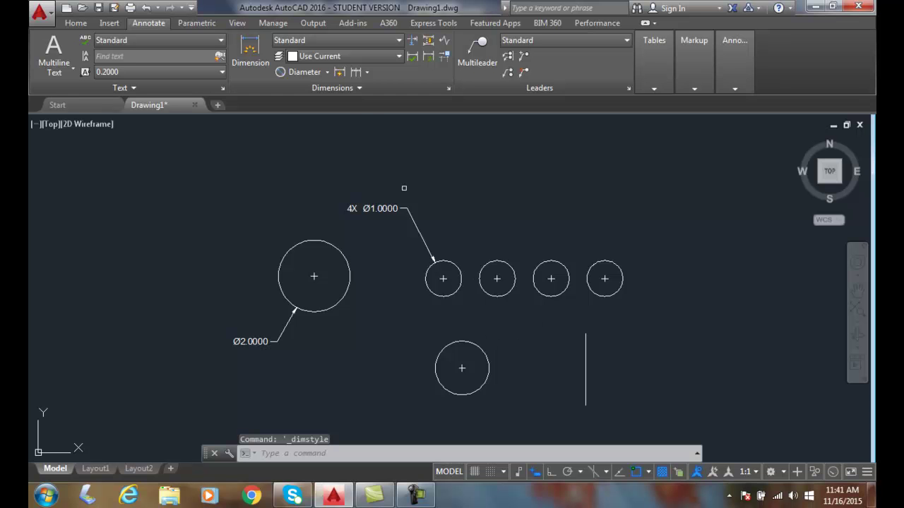
Step: Dimension 3.4457 from the lower circle's center perpendicular to the vertical line, placed above the circle
click(327, 72)
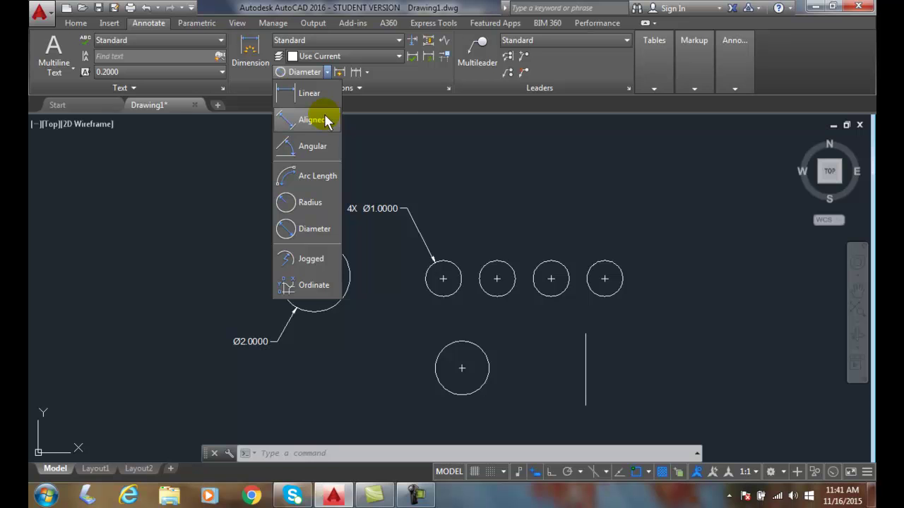
click(314, 96)
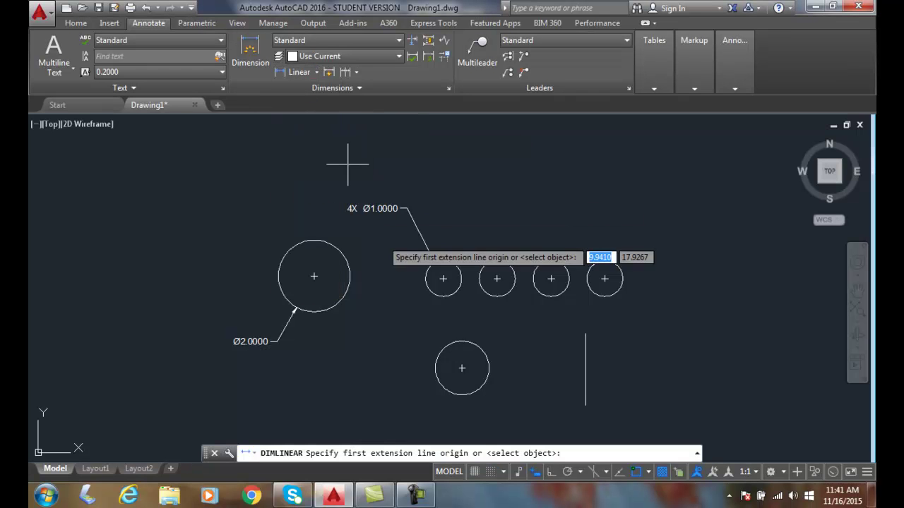
scroll(476, 356, up, 5)
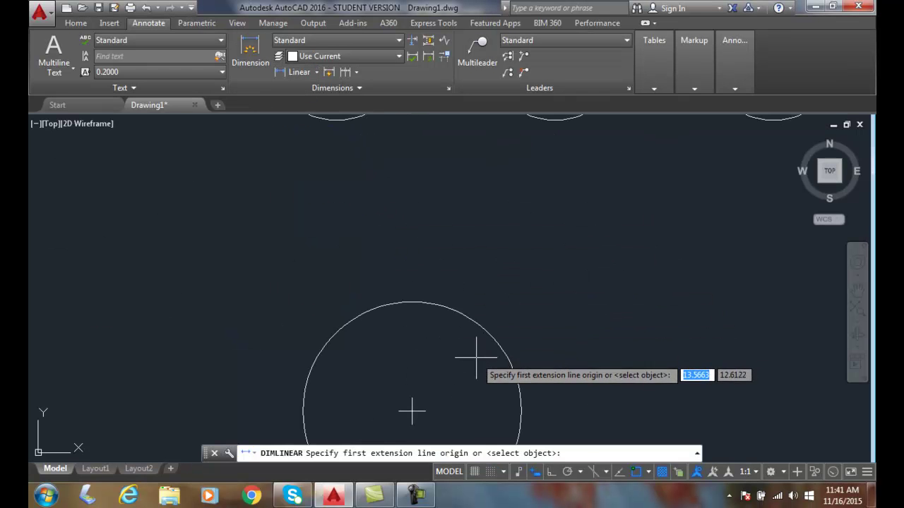
click(412, 399)
scroll(549, 351, down, 4)
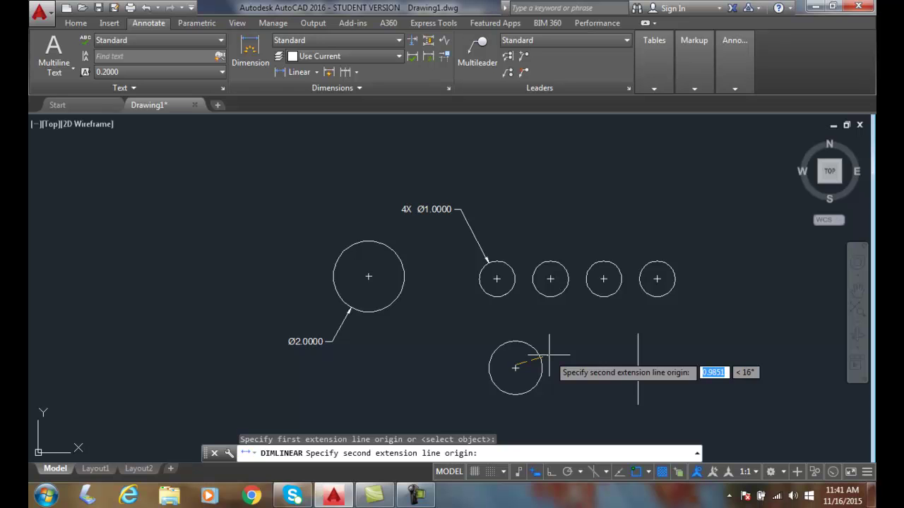
shift+right_click(570, 363)
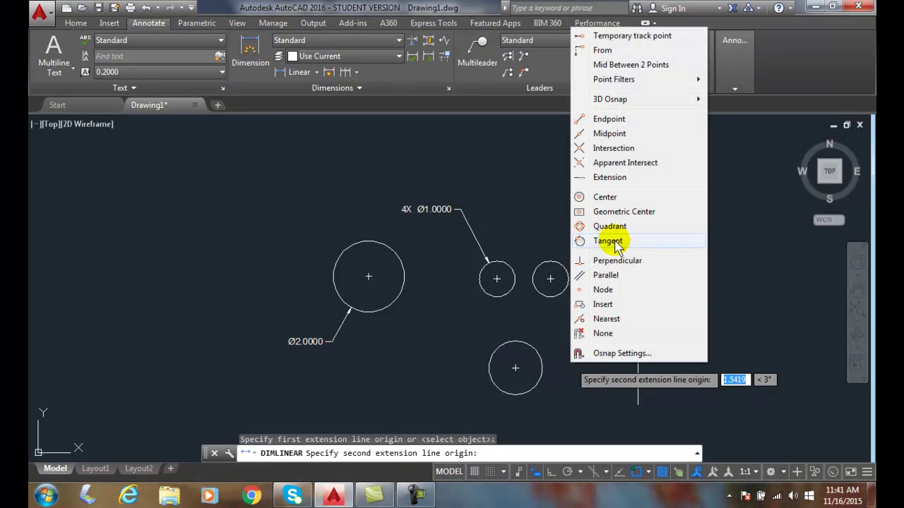
click(616, 261)
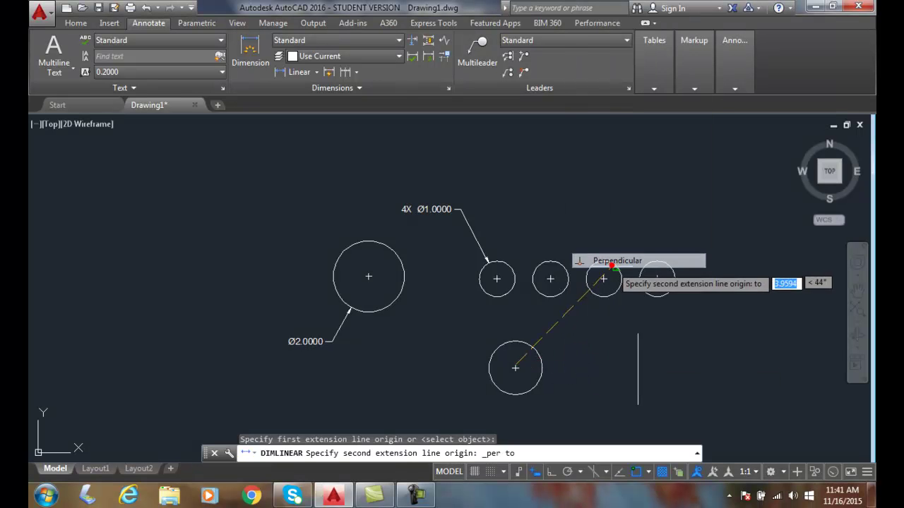
click(637, 367)
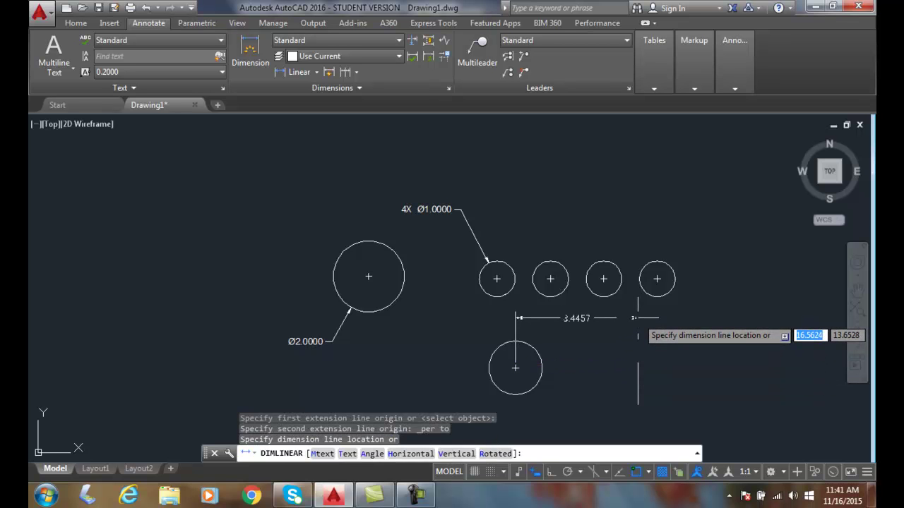
click(636, 318)
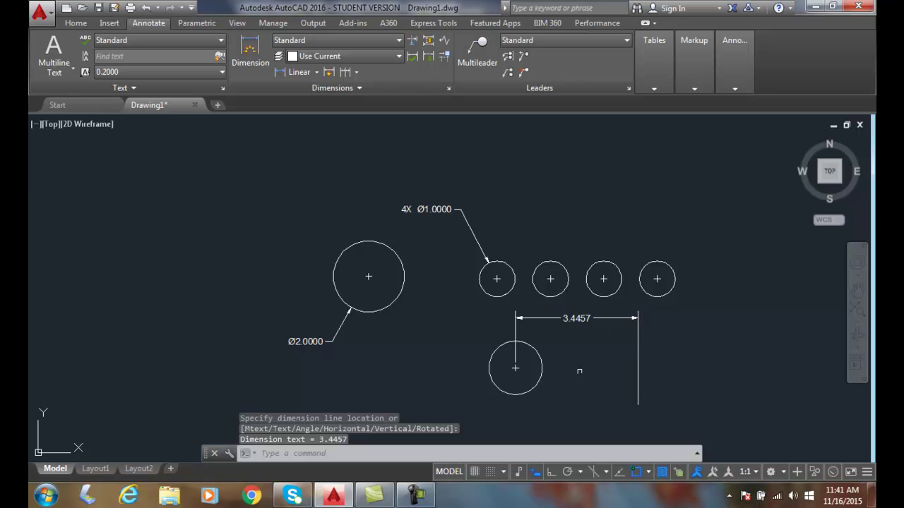
scroll(567, 397, up, 3)
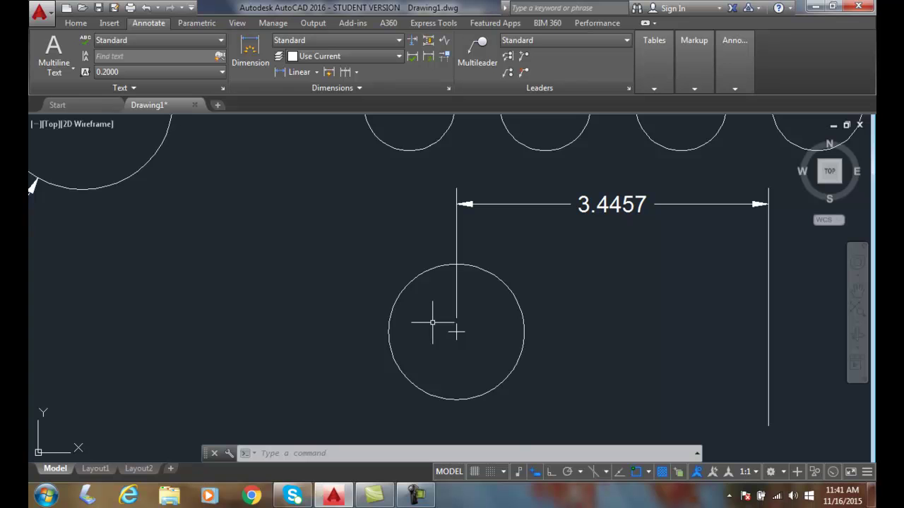
scroll(525, 346, down, 2)
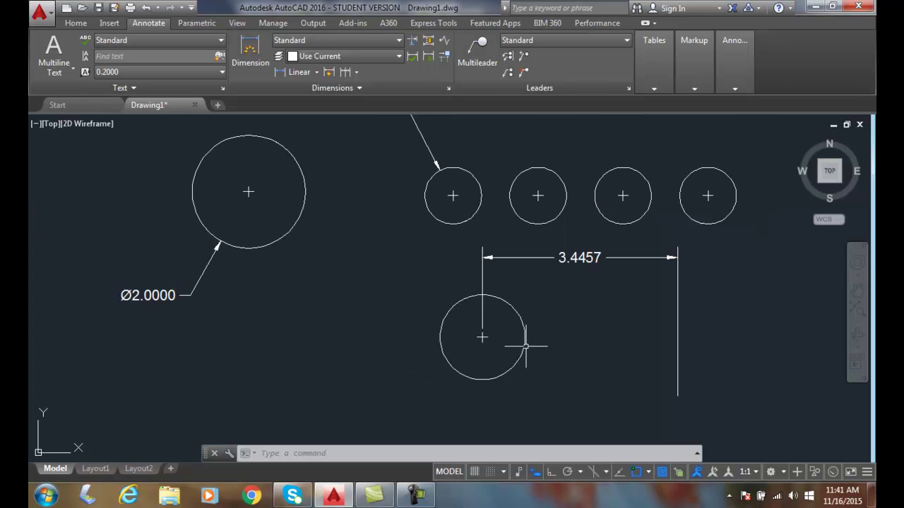
scroll(525, 346, down, 2)
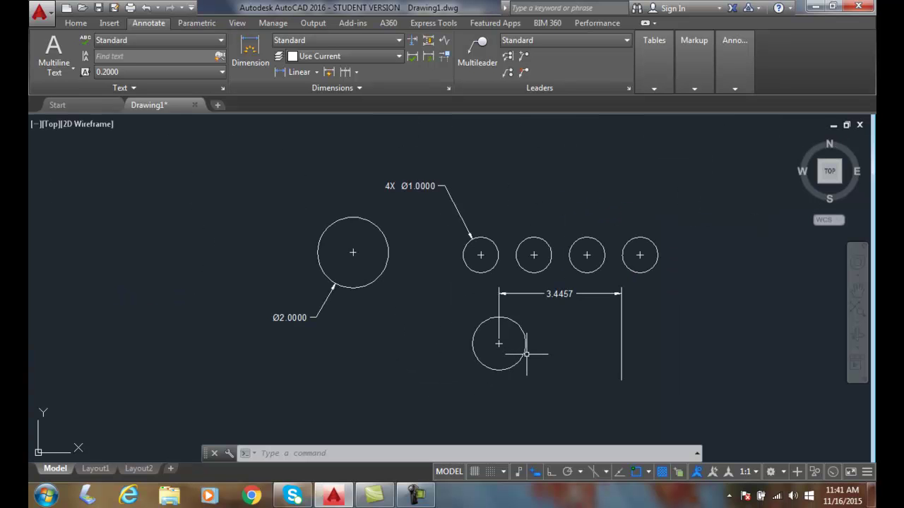
scroll(526, 354, up, 2)
scroll(524, 354, down, 2)
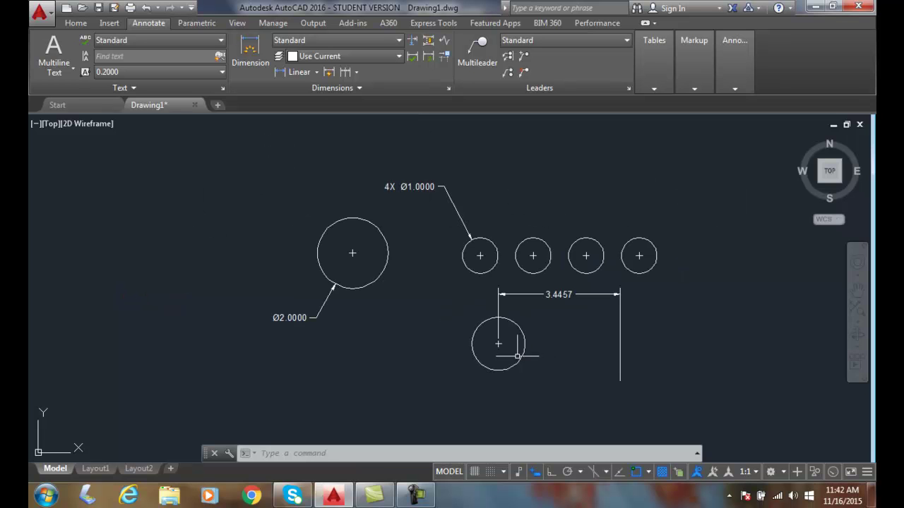
click(317, 73)
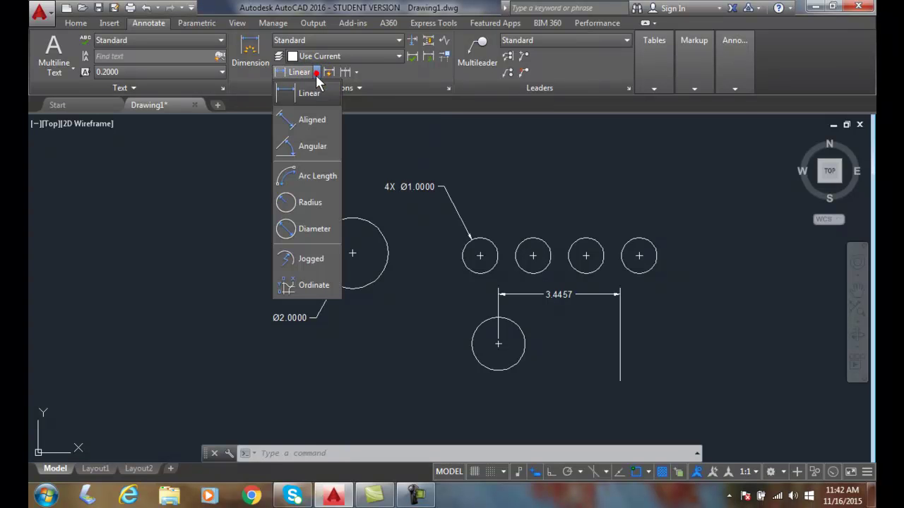
click(382, 189)
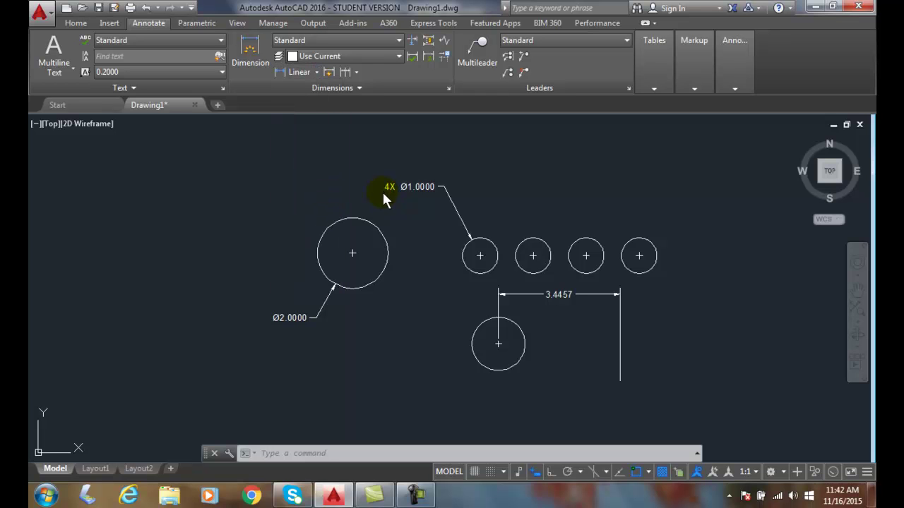